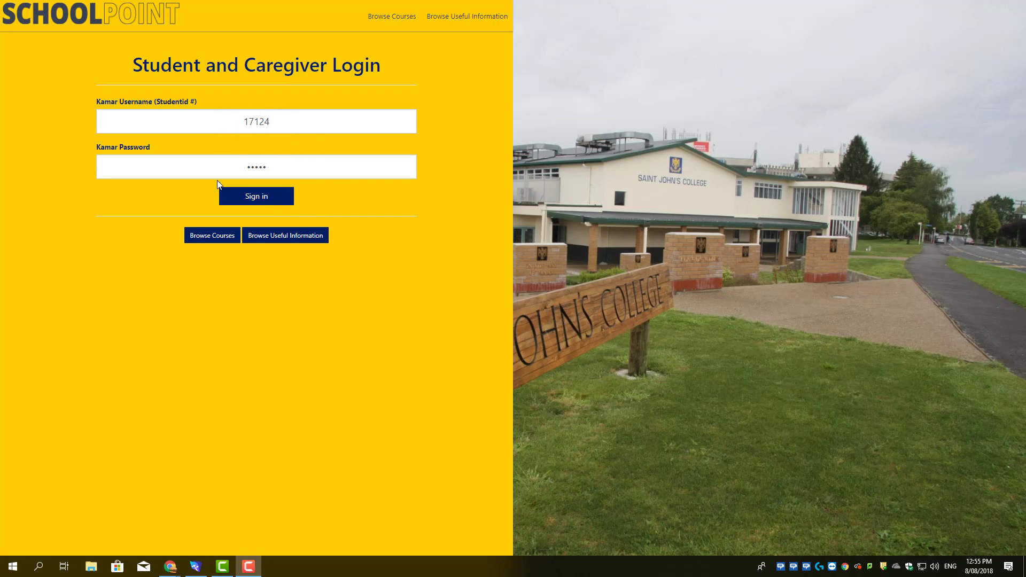
Step: Sign in to SchoolPoint with the student's Kamar username and password
{"action": "left_click", "coordinate": [261, 199]}
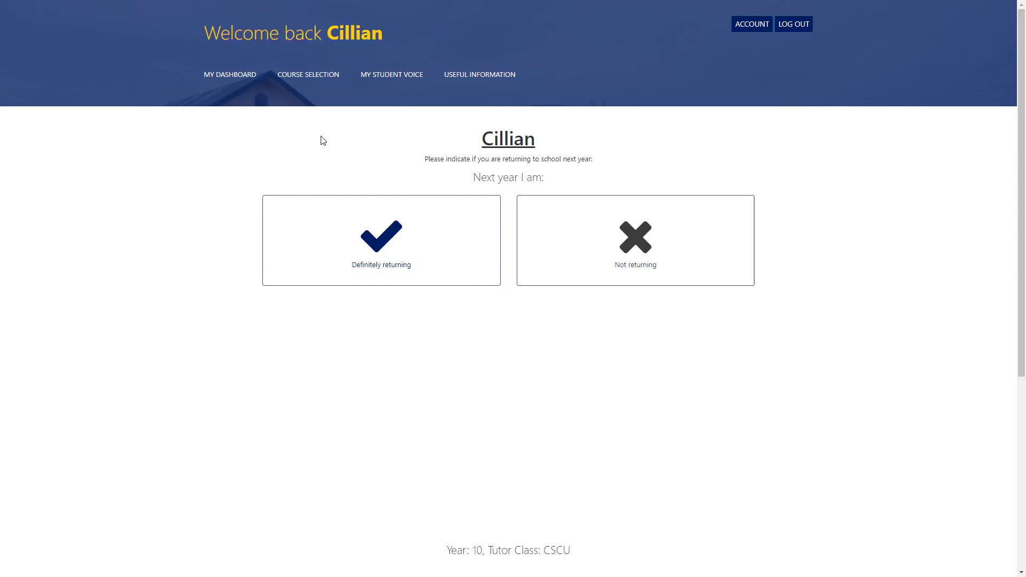
Step: Go to COURSE SELECTION to view My Course Summary with the current 2019 courses
{"action": "left_click", "coordinate": [318, 79]}
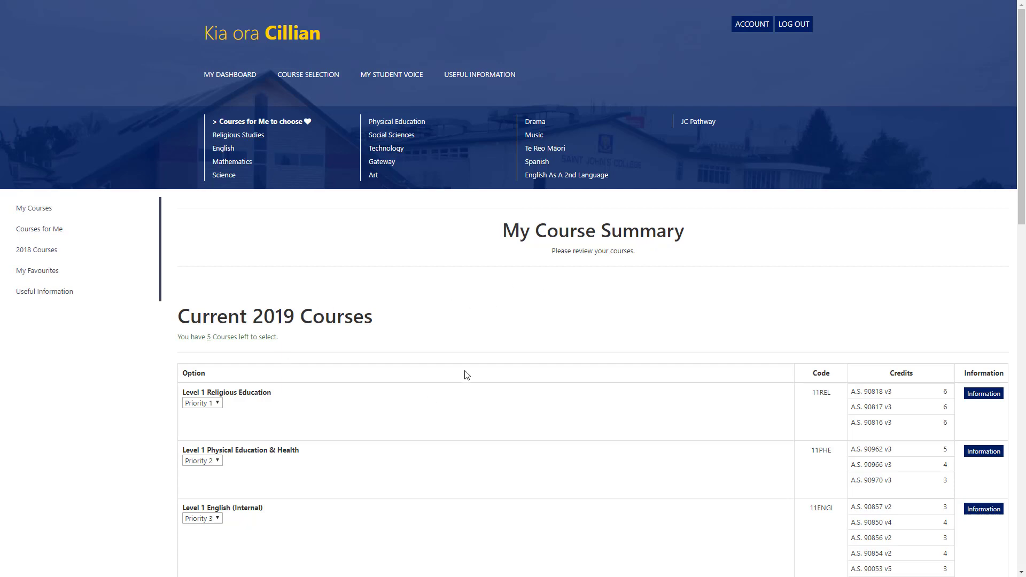
Step: Scroll past Save Priority to the Courses for Me grid of Level 1 options
{"action": "scroll", "coordinate": [448, 398], "scroll_direction": "down", "scroll_amount": 3}
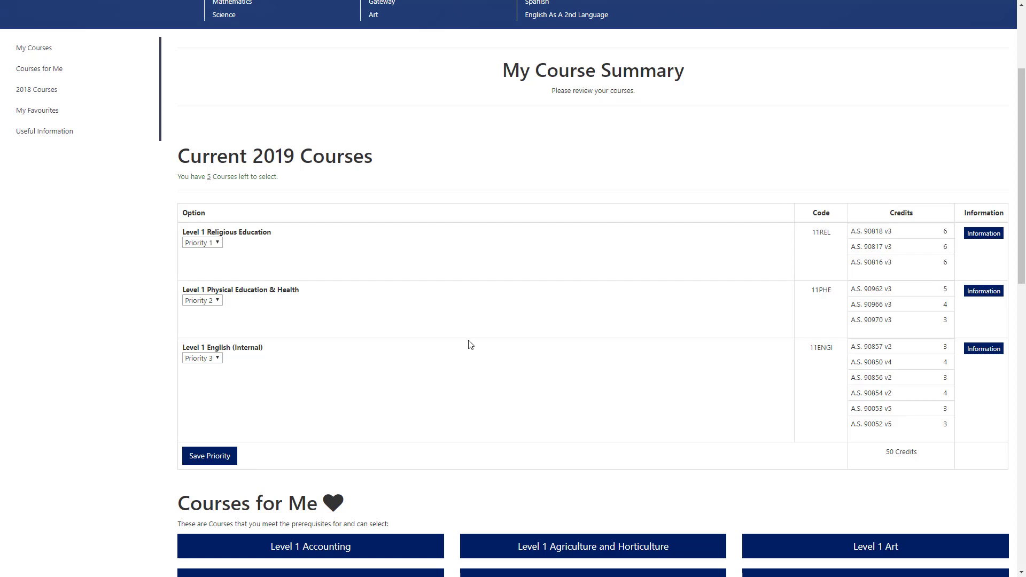
{"action": "scroll", "coordinate": [470, 344], "scroll_direction": "down", "scroll_amount": 6}
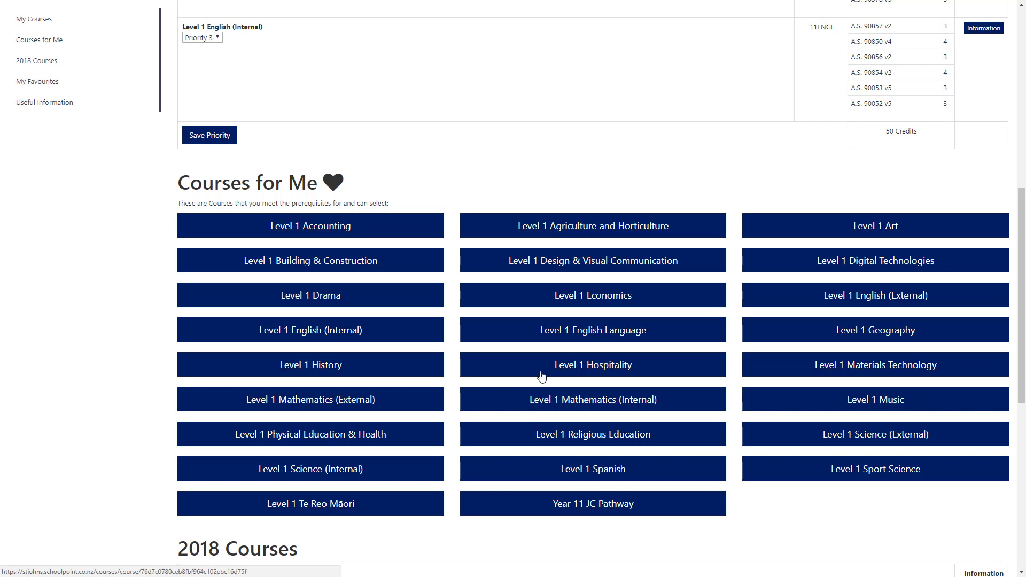
Step: Read the Level 1 Economics description, credits and pathway details, then return to the top
{"action": "left_click", "coordinate": [627, 298]}
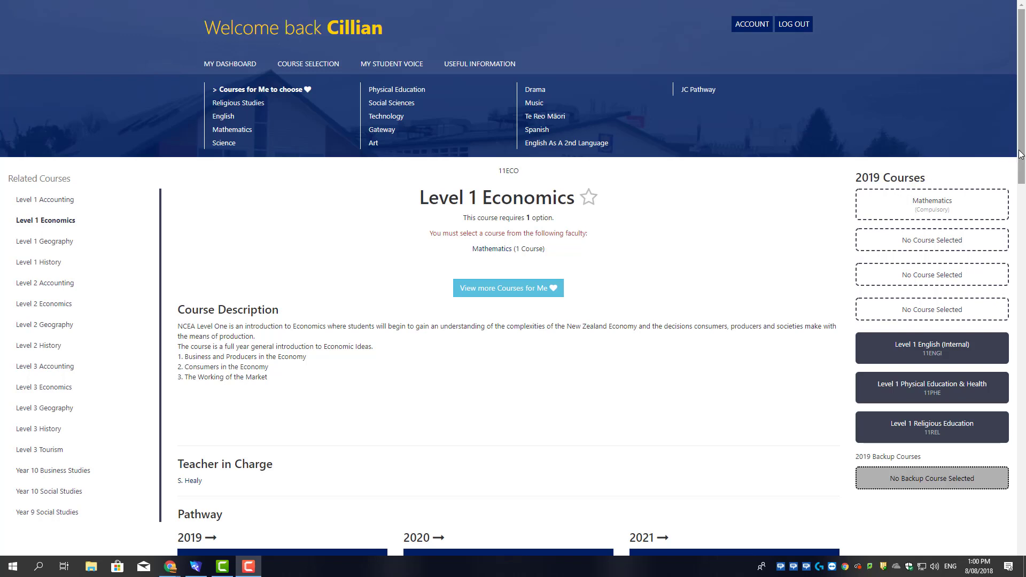
{"action": "left_click_drag", "start_coordinate": [1020, 155], "coordinate": [1012, 218]}
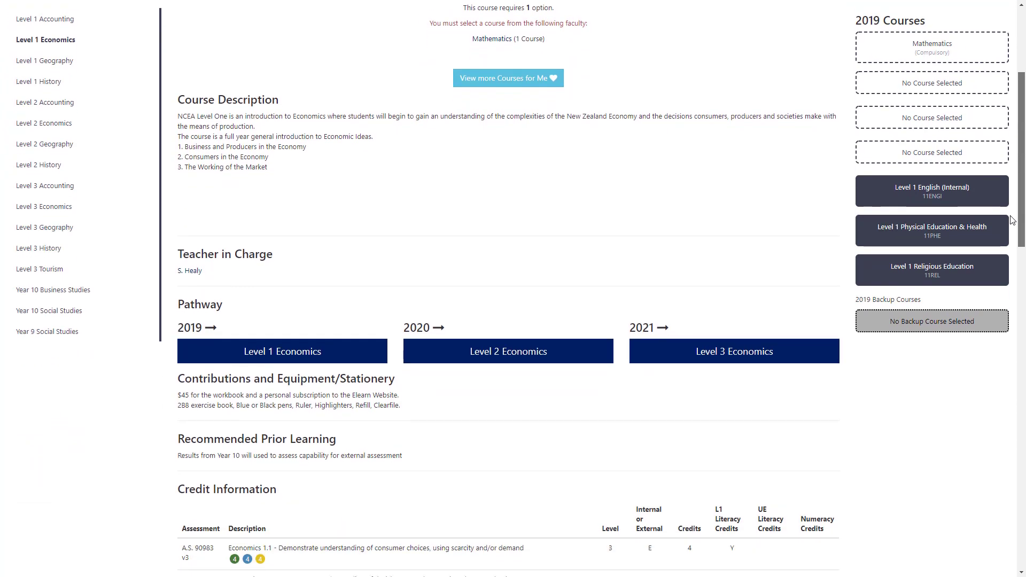
{"action": "scroll", "coordinate": [994, 255], "scroll_direction": "down", "scroll_amount": 2}
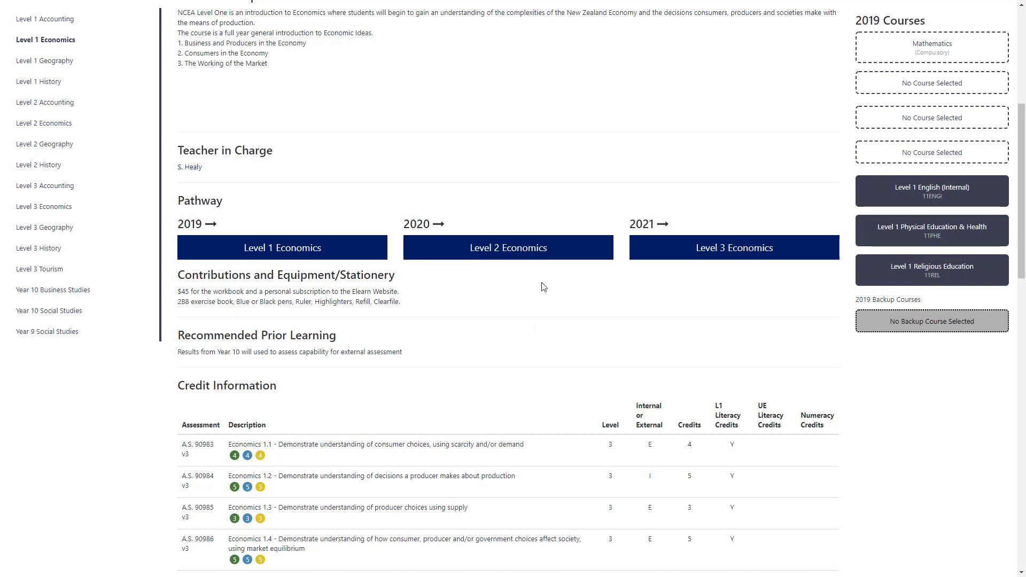
{"action": "left_click_drag", "start_coordinate": [1023, 191], "coordinate": [1023, 245]}
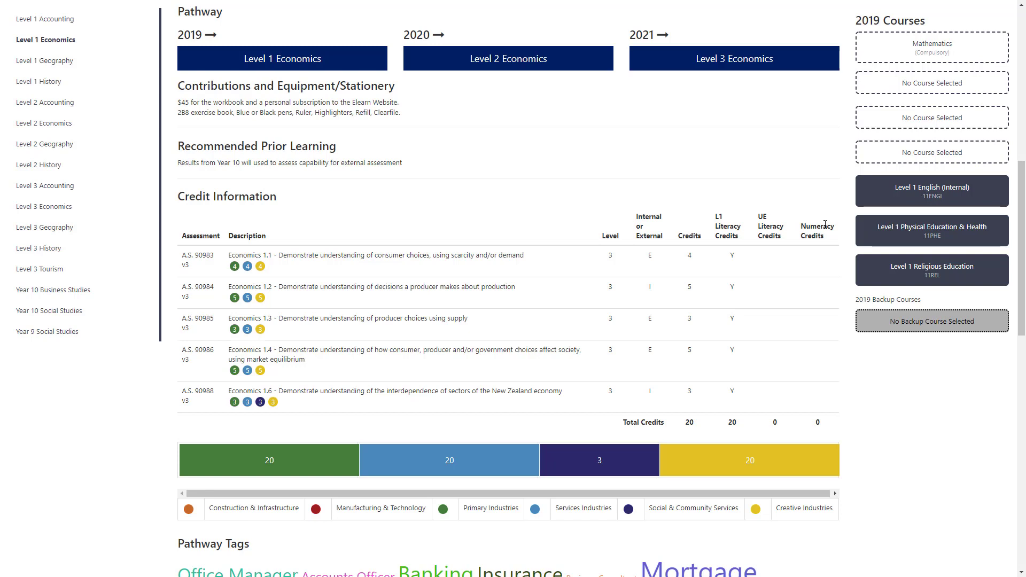
{"action": "mouse_move", "coordinate": [1020, 576]}
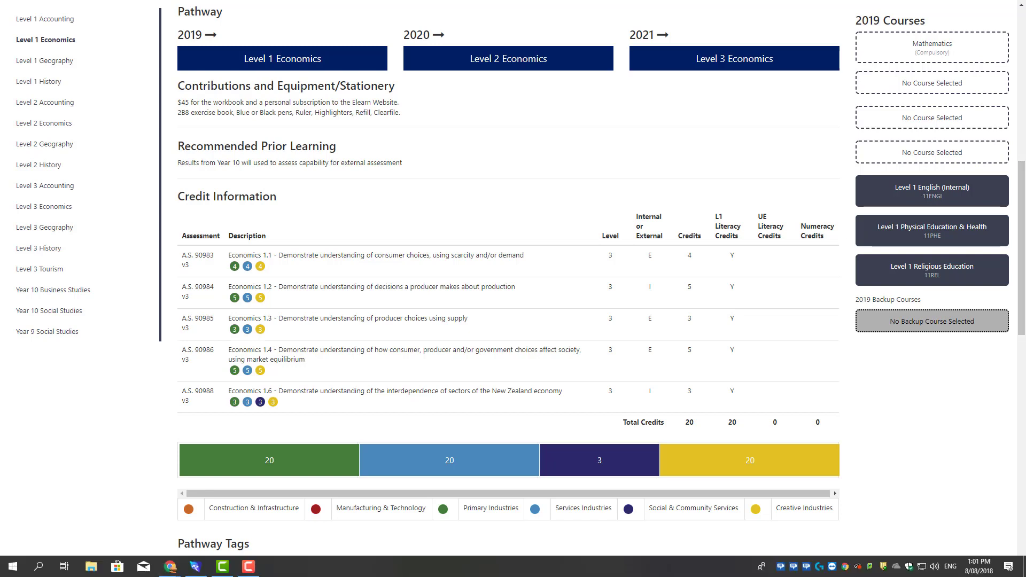
{"action": "scroll", "coordinate": [1010, 341], "scroll_direction": "down", "scroll_amount": 6}
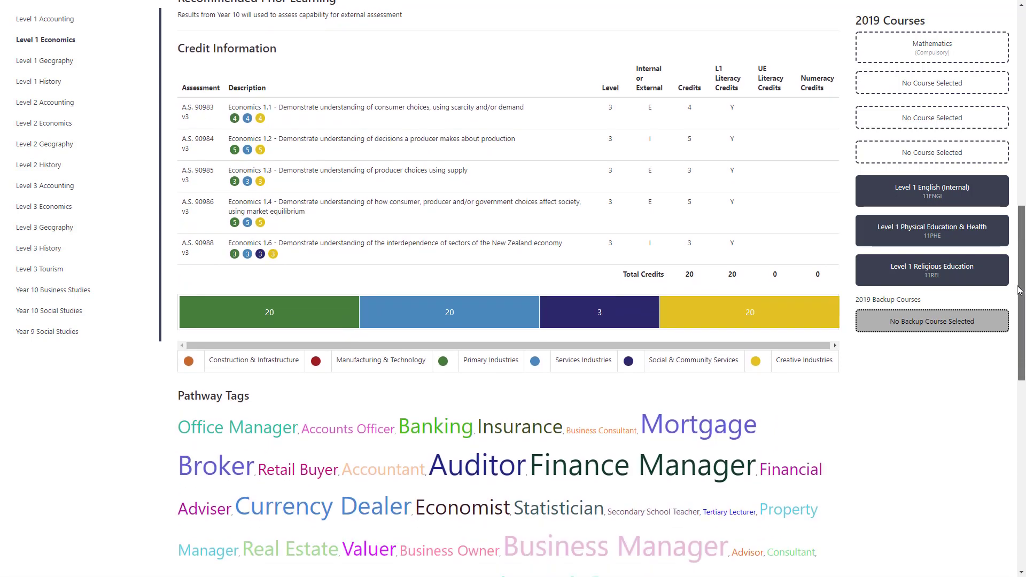
{"action": "scroll", "coordinate": [1009, 347], "scroll_direction": "down", "scroll_amount": 1}
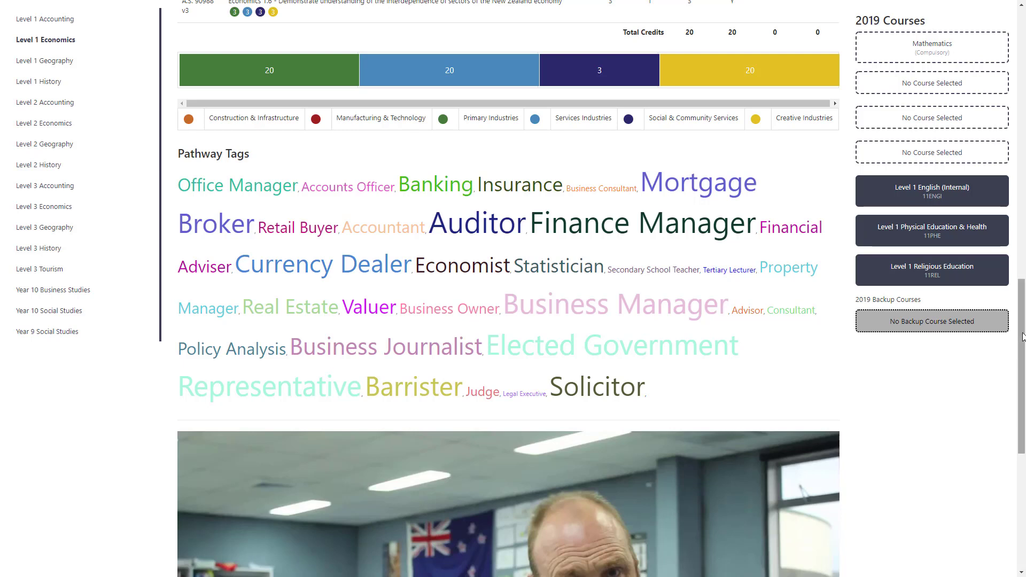
{"action": "left_click_drag", "start_coordinate": [1022, 305], "coordinate": [1008, 411]}
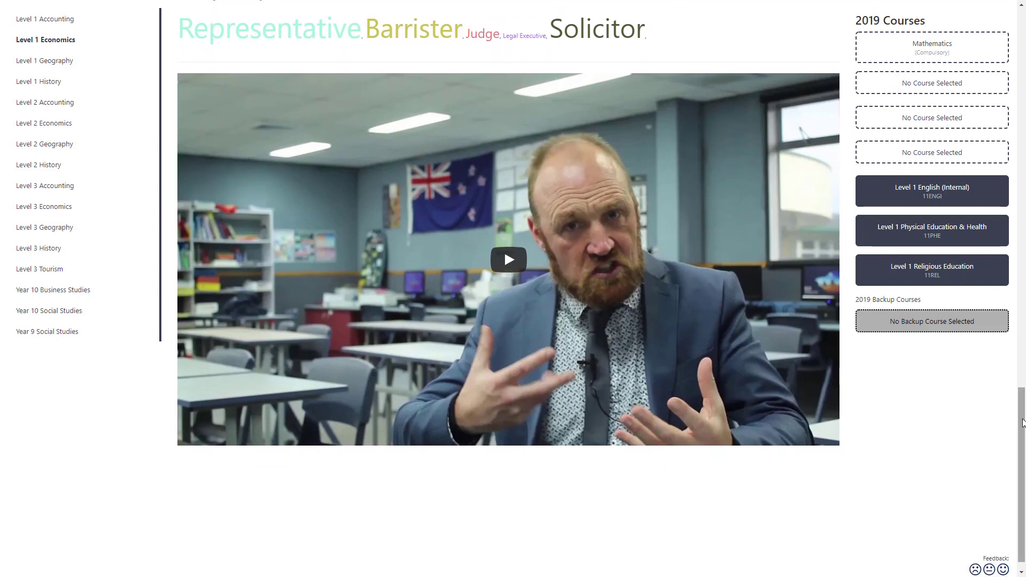
{"action": "left_click_drag", "start_coordinate": [1023, 422], "coordinate": [1023, 37]}
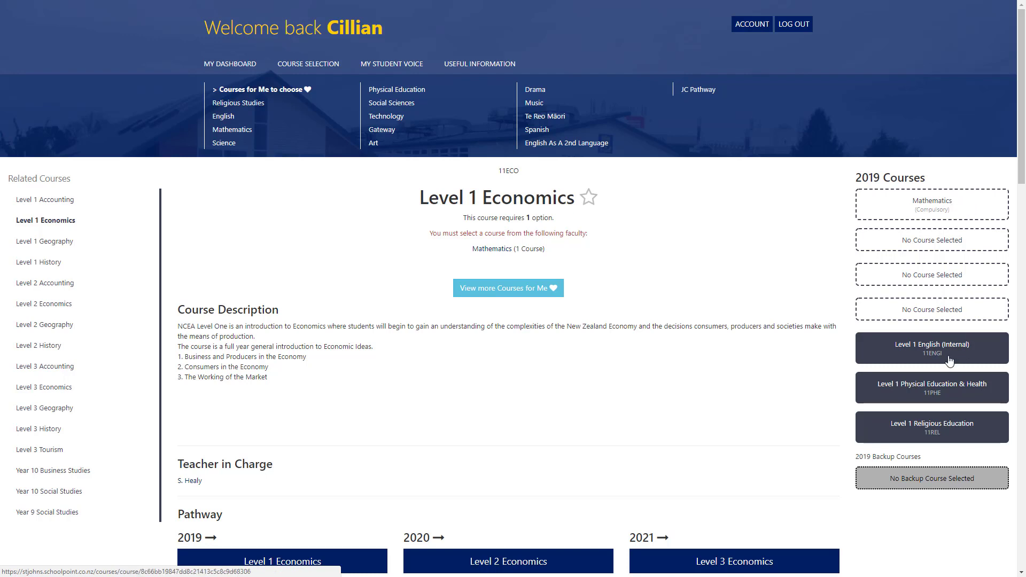
Step: Add Level 1 Mathematics (External) to the 2019 courses for the compulsory Mathematics slot
{"action": "left_click", "coordinate": [948, 205]}
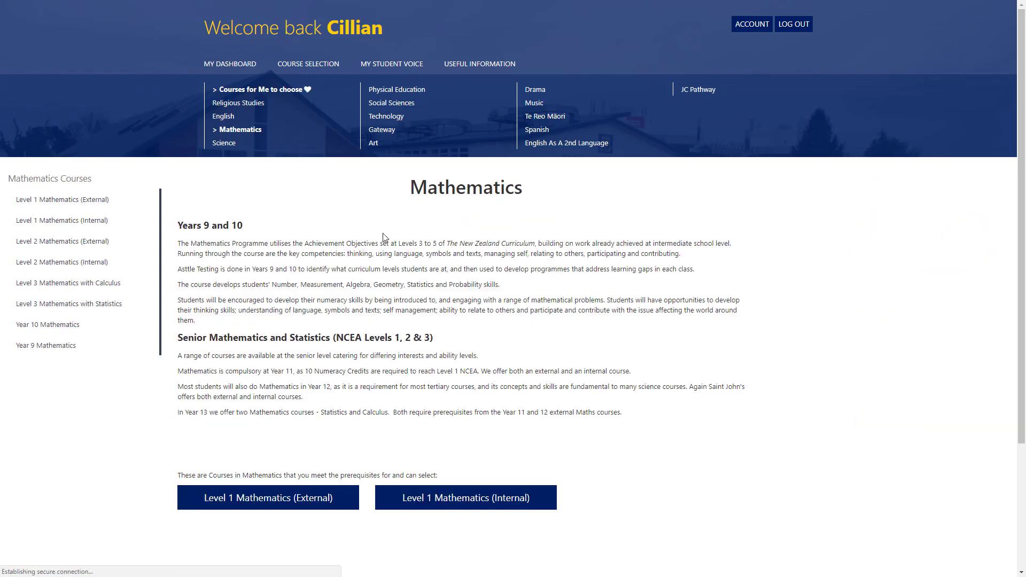
{"action": "scroll", "coordinate": [500, 327], "scroll_direction": "down", "scroll_amount": 3}
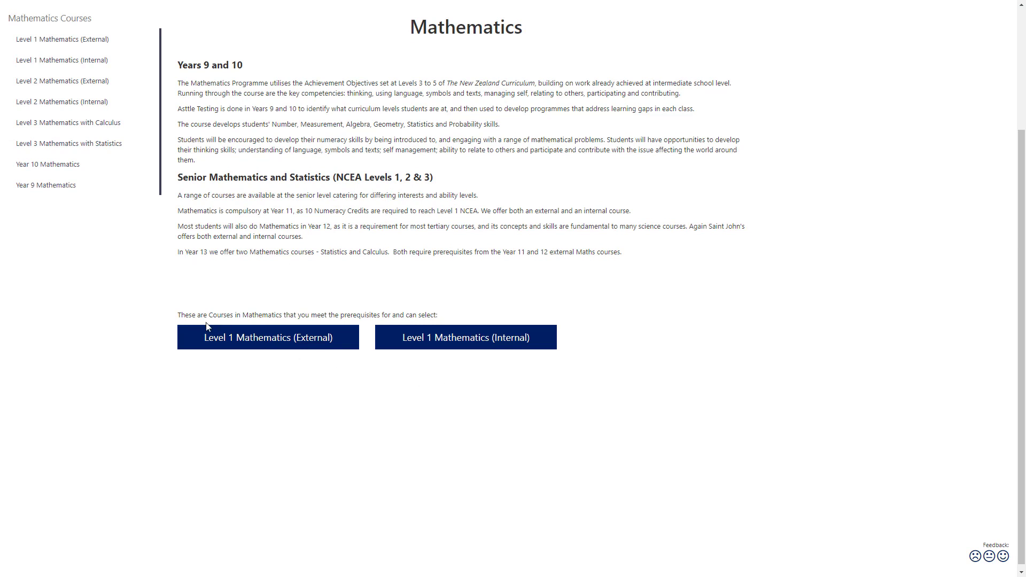
{"action": "left_click", "coordinate": [310, 343]}
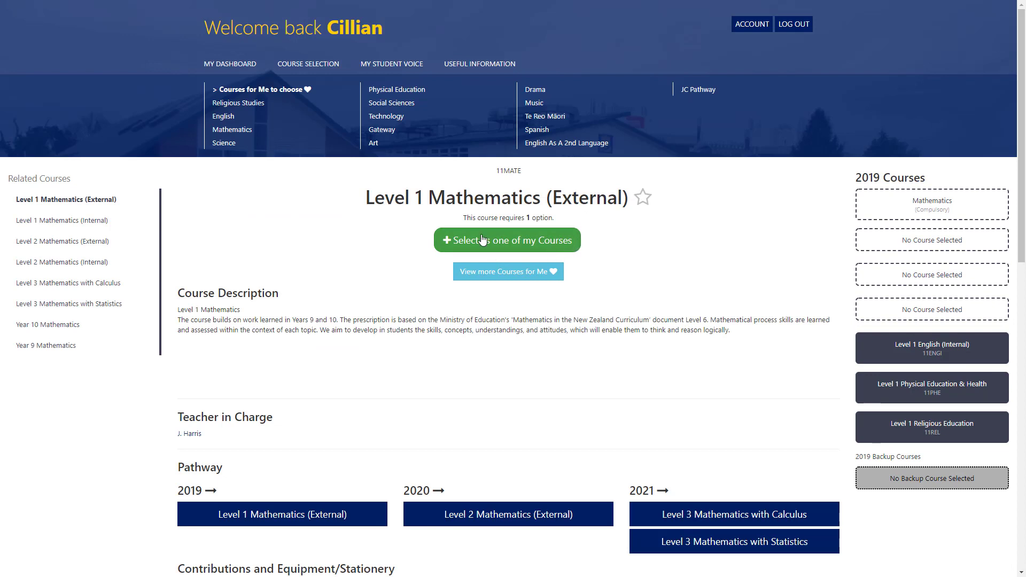
{"action": "left_click", "coordinate": [508, 243]}
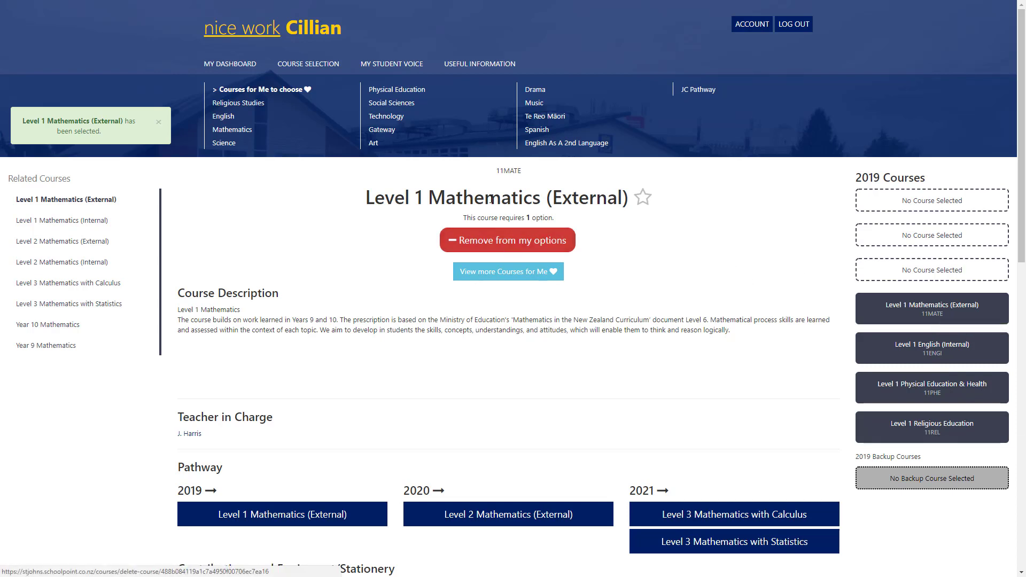
{"action": "left_click", "coordinate": [396, 103]}
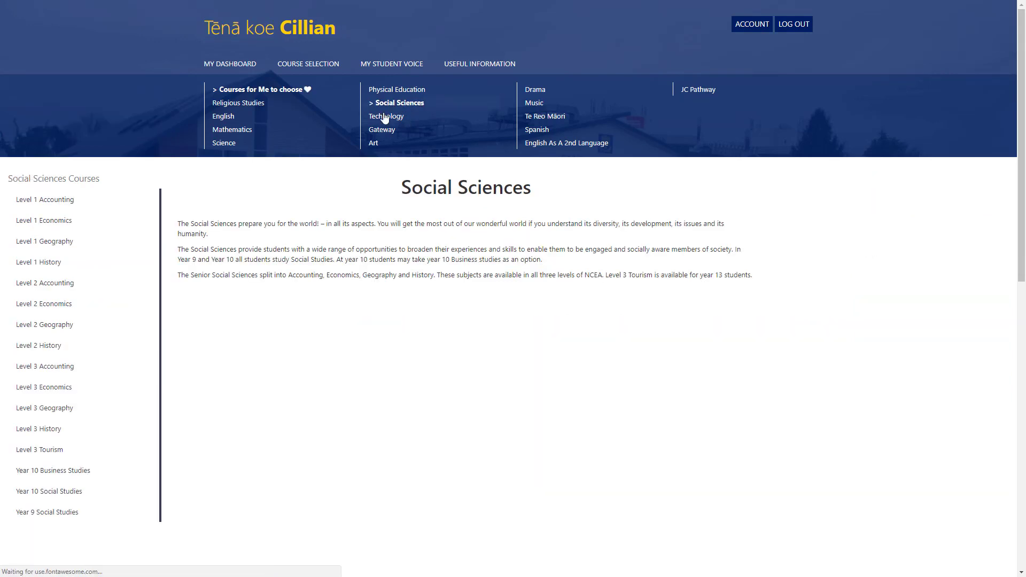
Step: Add Level 1 Economics and Level 1 History to the 2019 courses from Social Sciences
{"action": "left_click", "coordinate": [59, 221]}
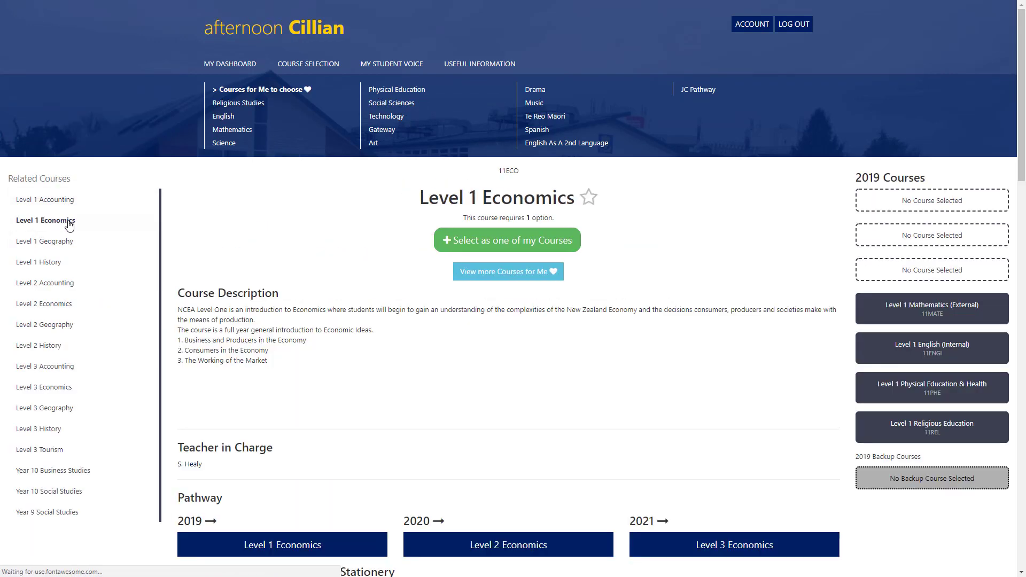
{"action": "left_click", "coordinate": [481, 240]}
{"action": "left_click", "coordinate": [53, 241]}
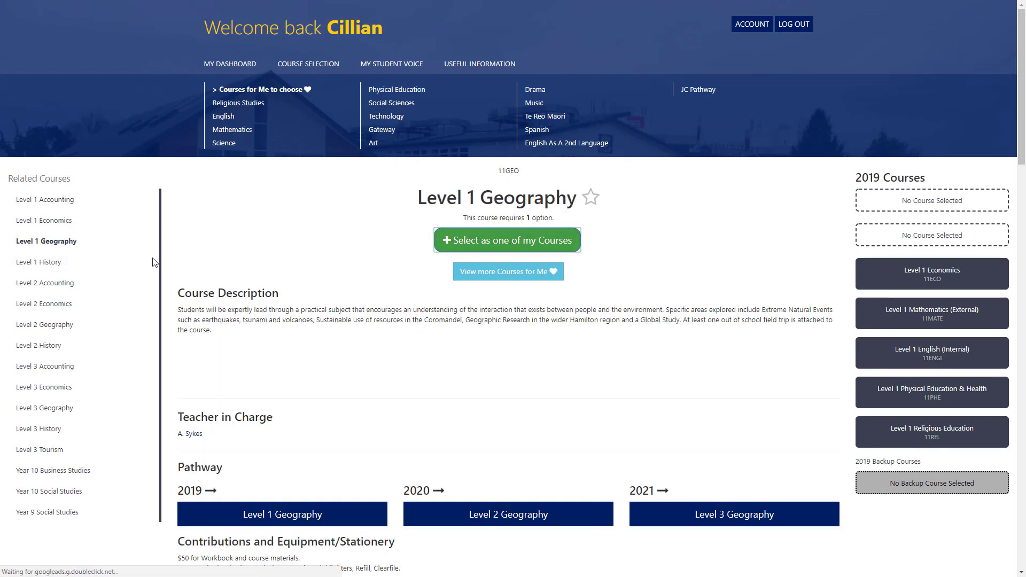
{"action": "left_click", "coordinate": [119, 261]}
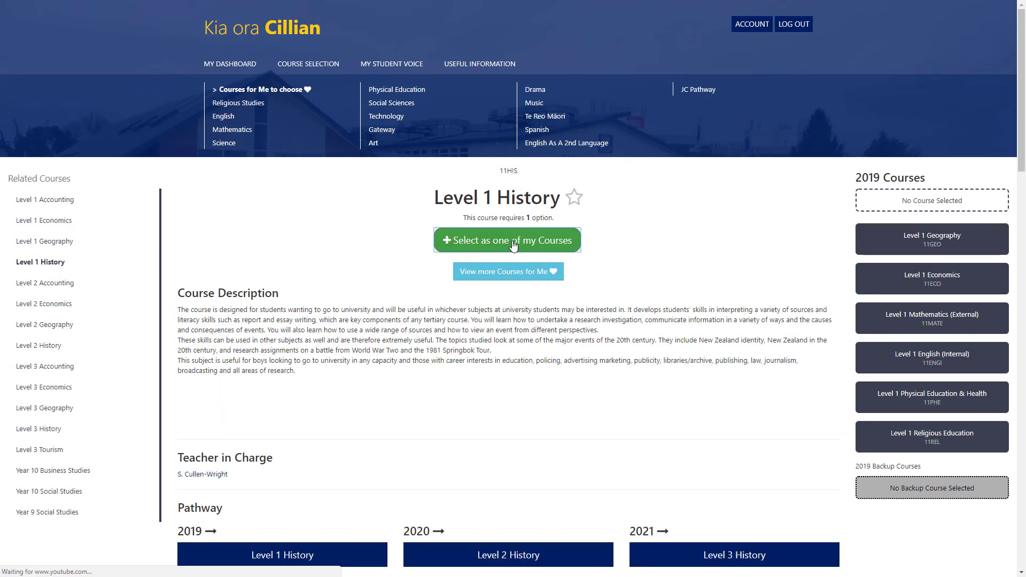
{"action": "left_click", "coordinate": [513, 246]}
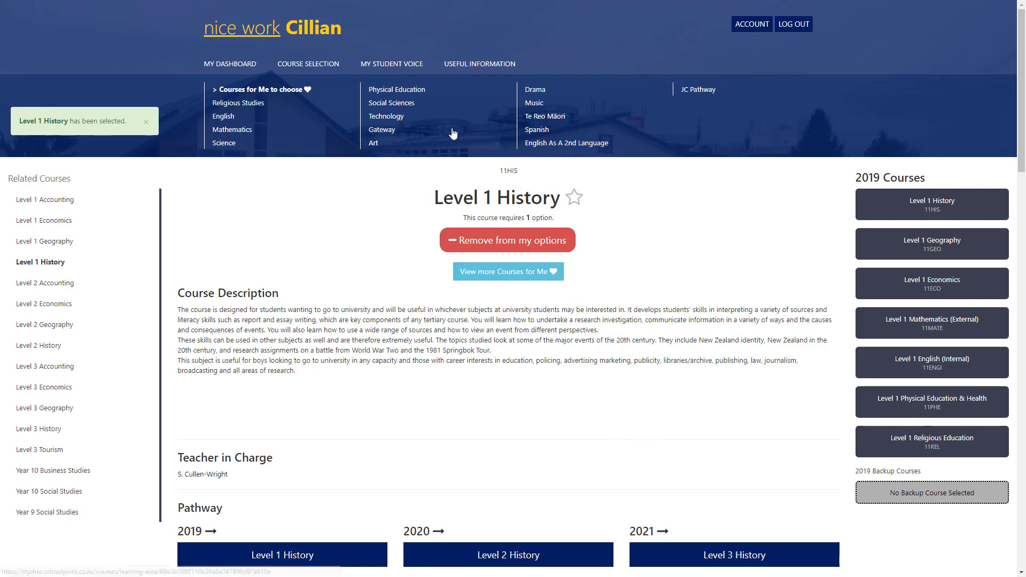
{"action": "left_click", "coordinate": [385, 116]}
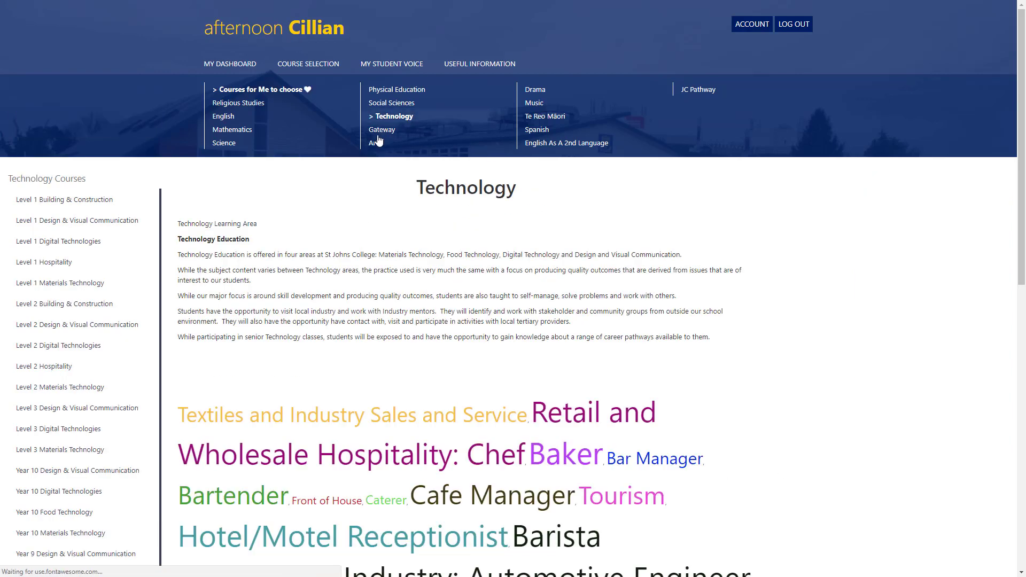
Step: Open Level 1 Building & Construction and set a course as the 2019 backup course
{"action": "left_click", "coordinate": [78, 200]}
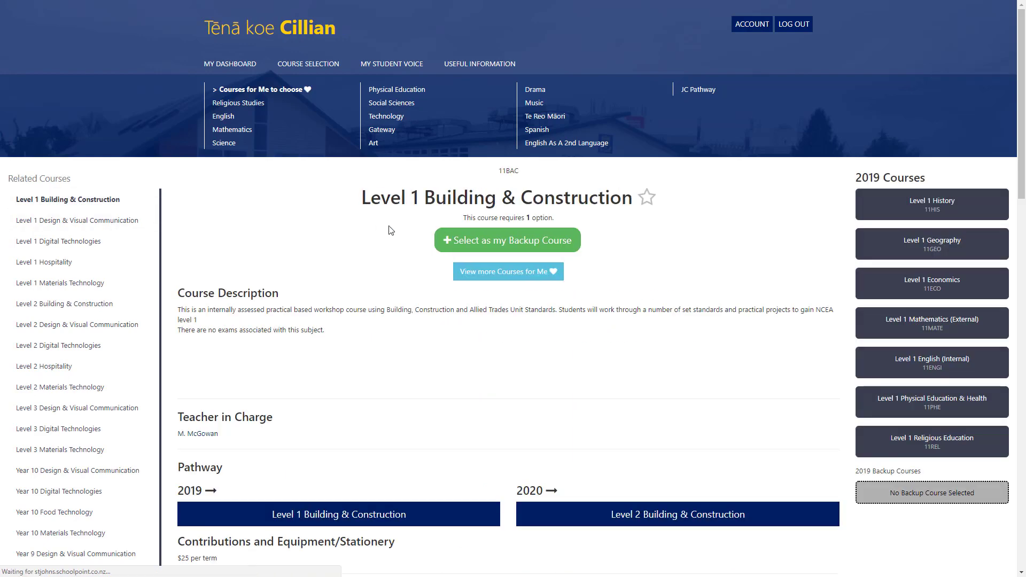
{"action": "left_click", "coordinate": [532, 248]}
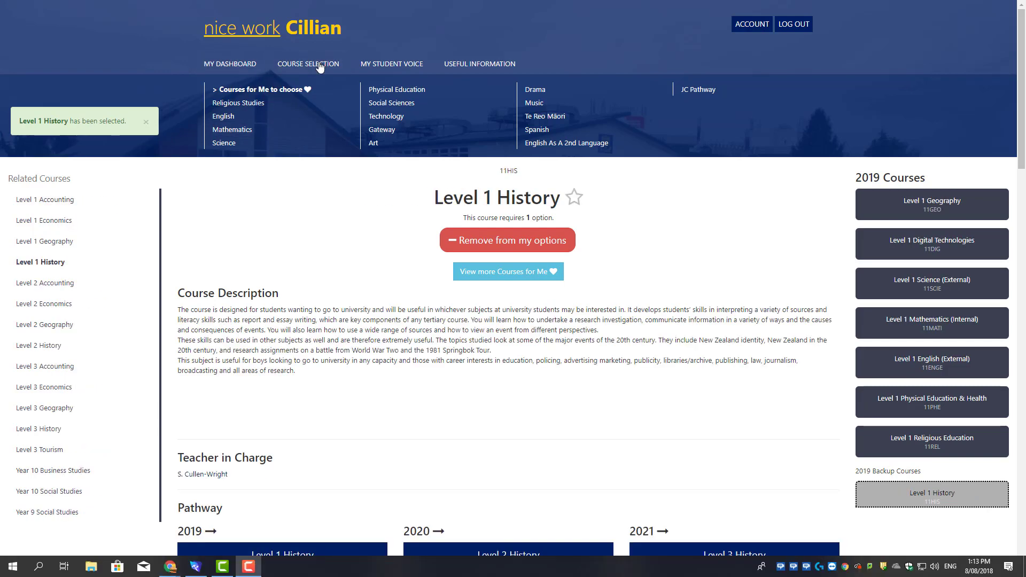
{"action": "left_click", "coordinate": [320, 63]}
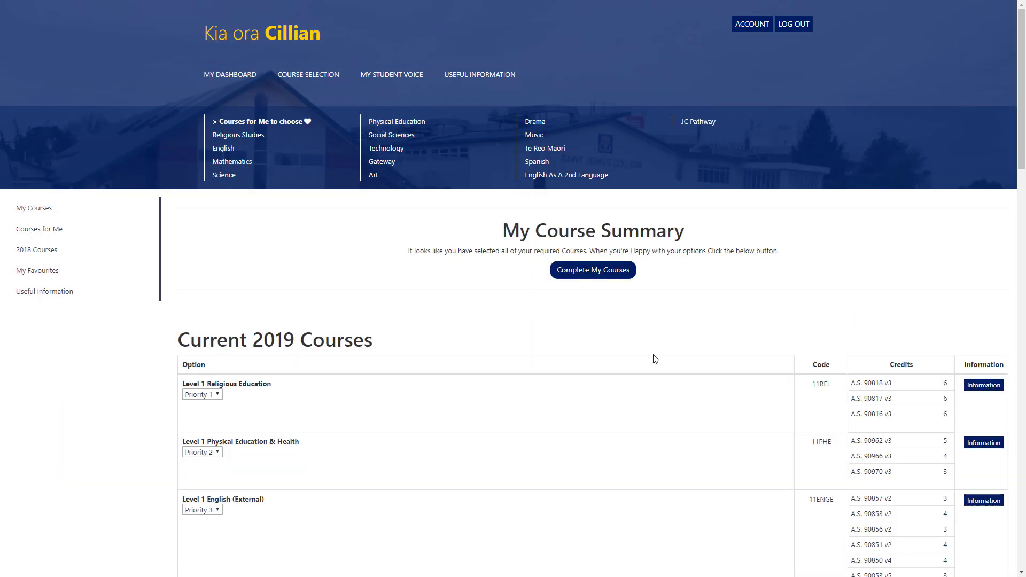
Step: Raise Science's priority, put Geography at Priority 2 and Digital Technologies at Priority 3, then save
{"action": "scroll", "coordinate": [559, 369], "scroll_direction": "down", "scroll_amount": 3}
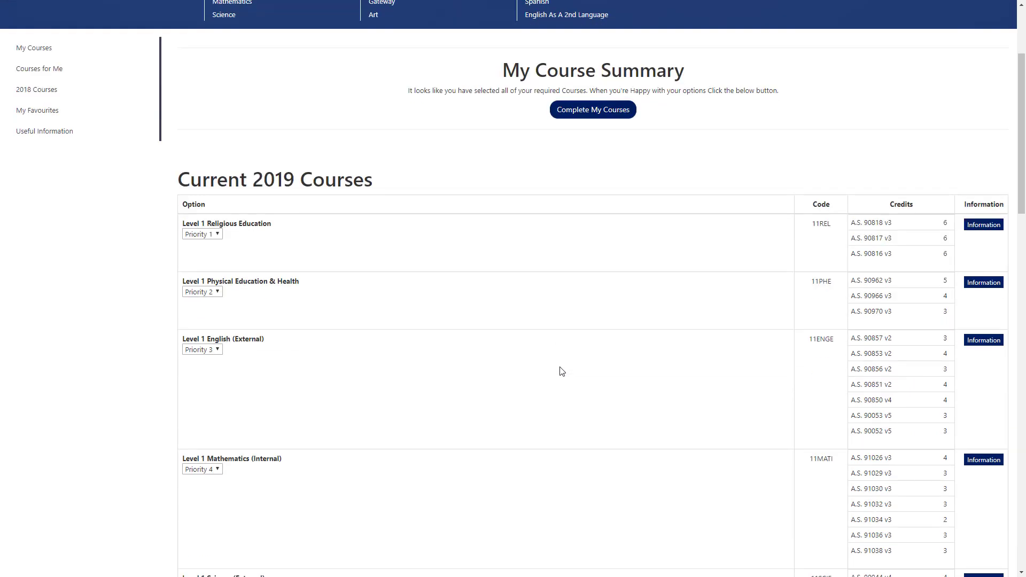
{"action": "scroll", "coordinate": [562, 372], "scroll_direction": "down", "scroll_amount": 3}
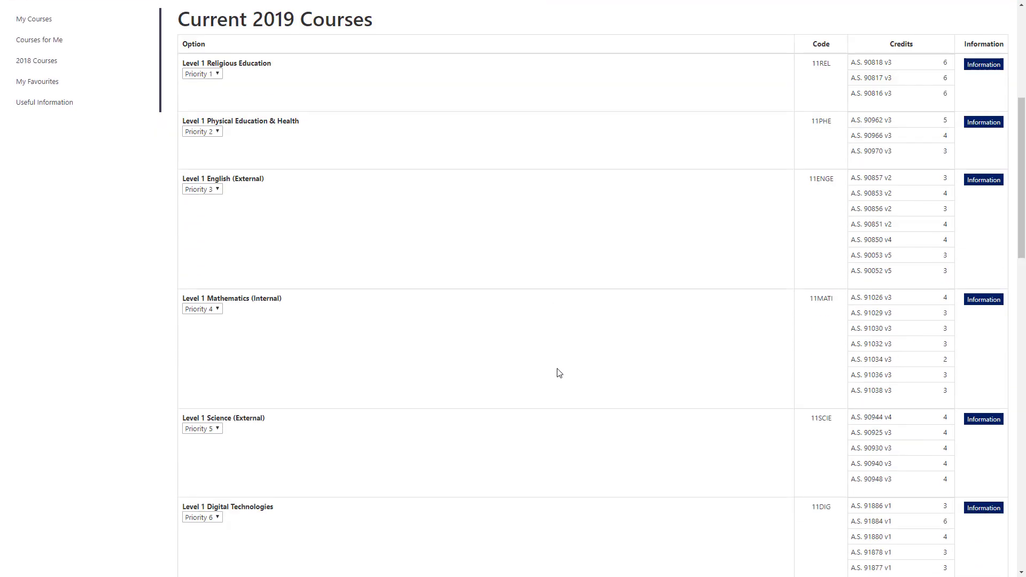
{"action": "scroll", "coordinate": [487, 354], "scroll_direction": "down", "scroll_amount": 3}
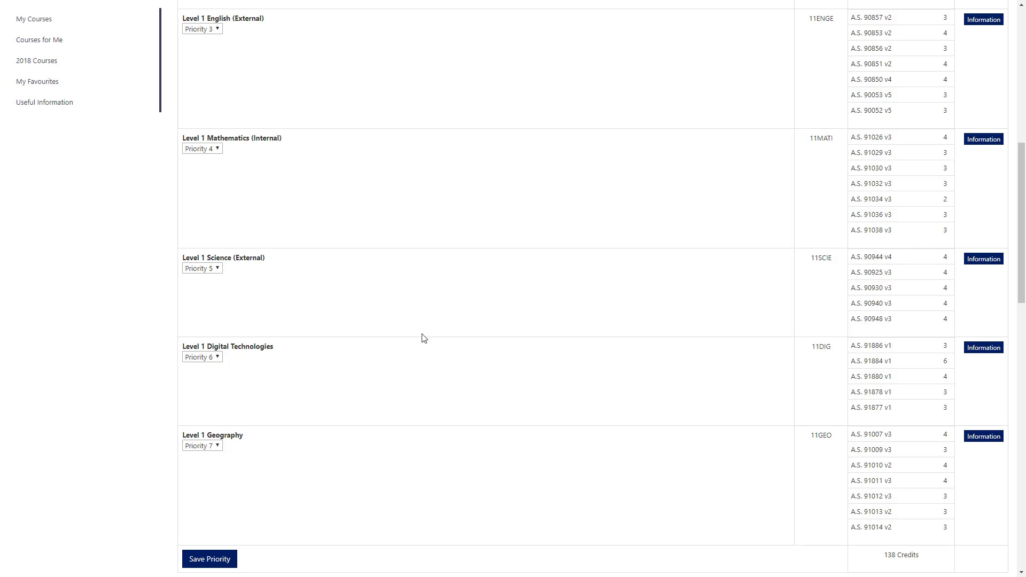
{"action": "left_click", "coordinate": [219, 270]}
{"action": "left_click", "coordinate": [208, 278]}
{"action": "left_click", "coordinate": [217, 447]}
{"action": "left_click", "coordinate": [200, 476]}
{"action": "left_click", "coordinate": [216, 357]}
{"action": "left_click", "coordinate": [215, 396]}
{"action": "scroll", "coordinate": [355, 372], "scroll_direction": "down", "scroll_amount": 3}
{"action": "left_click", "coordinate": [216, 402]}
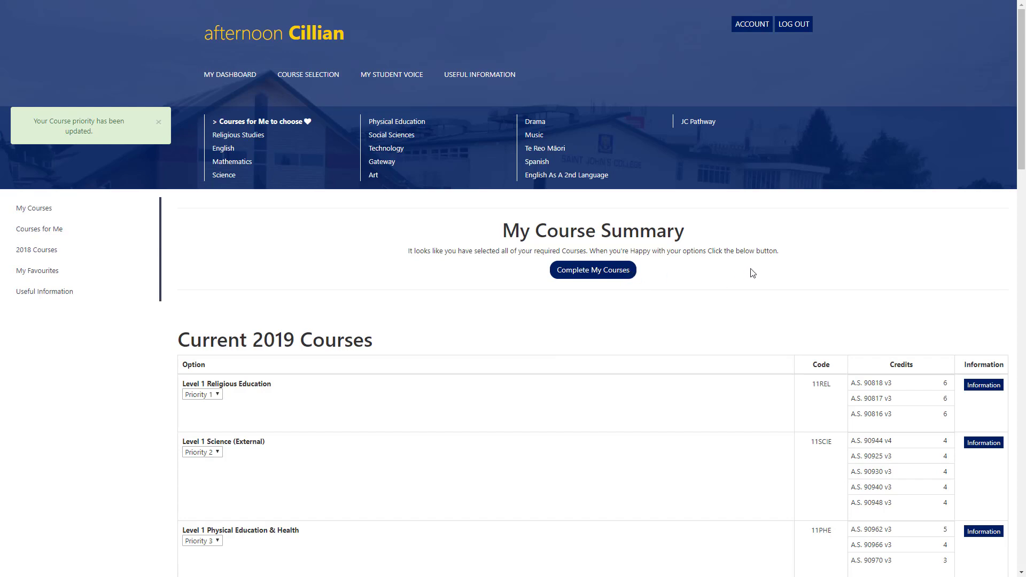
{"action": "scroll", "coordinate": [752, 273], "scroll_direction": "down", "scroll_amount": 3}
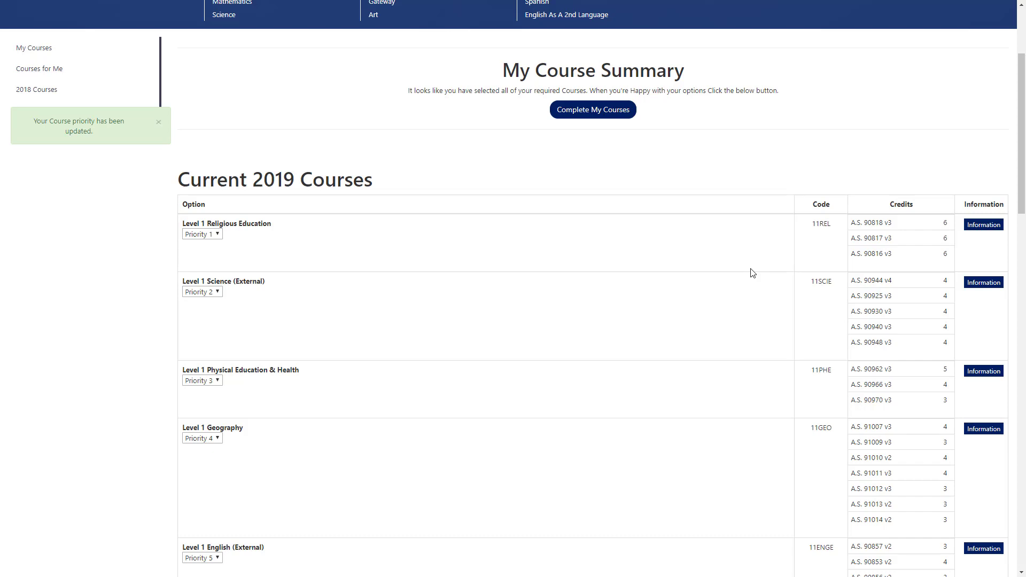
{"action": "scroll", "coordinate": [753, 273], "scroll_direction": "down", "scroll_amount": 3}
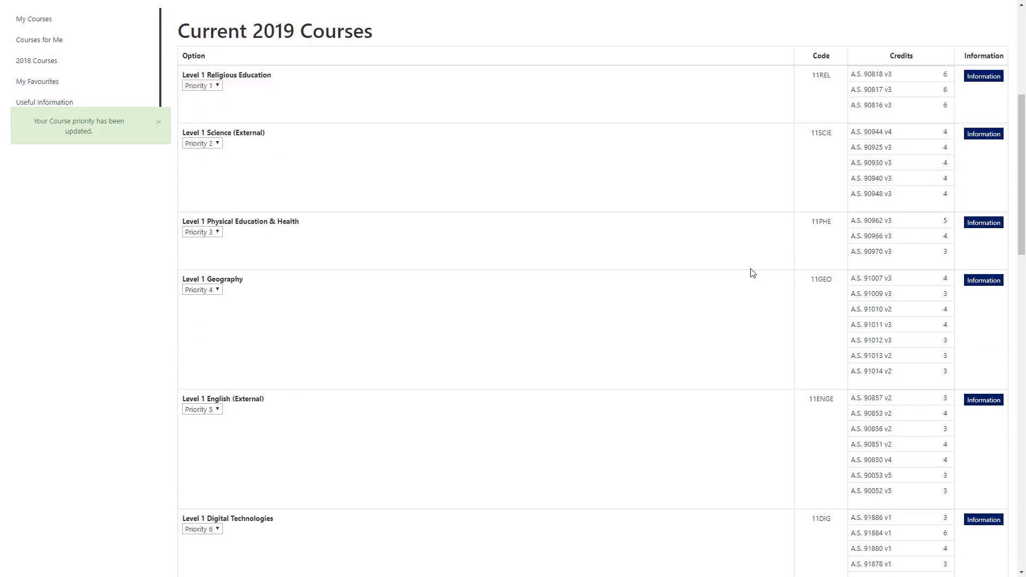
{"action": "scroll", "coordinate": [752, 273], "scroll_direction": "down", "scroll_amount": 6}
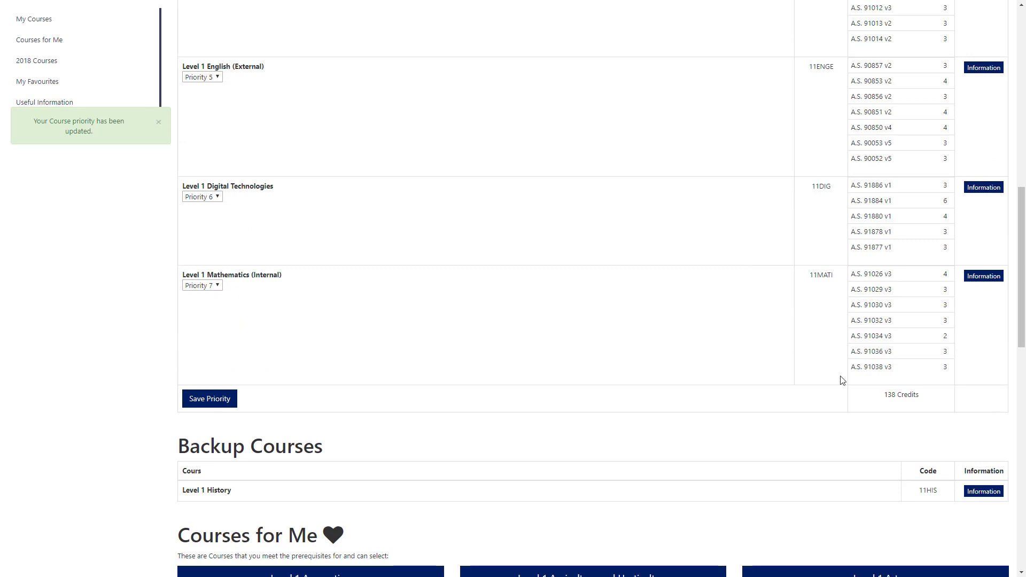
{"action": "scroll", "coordinate": [521, 396], "scroll_direction": "down", "scroll_amount": 3}
{"action": "scroll", "coordinate": [480, 323], "scroll_direction": "down", "scroll_amount": 9}
{"action": "scroll", "coordinate": [481, 323], "scroll_direction": "up", "scroll_amount": 20}
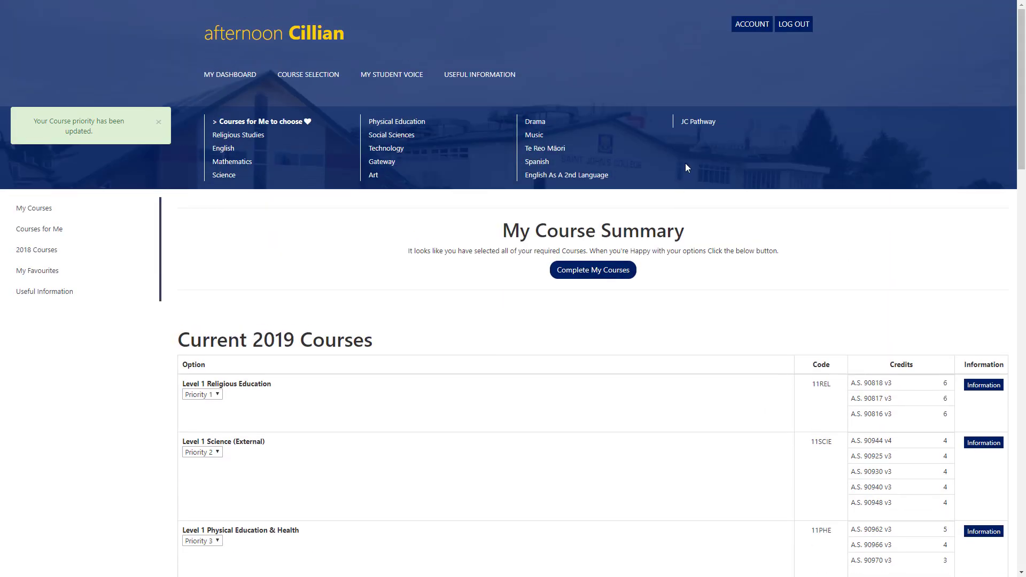
{"action": "left_click", "coordinate": [487, 78]}
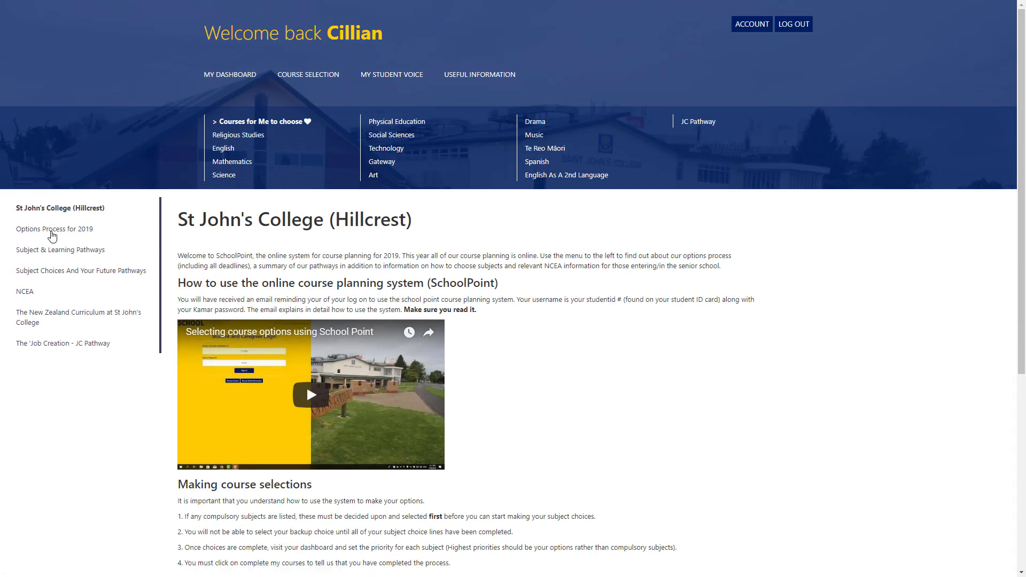
Step: Read the Options Process for 2019, Subject & Learning Pathways and Future Pathways guidance pages
{"action": "left_click", "coordinate": [51, 235]}
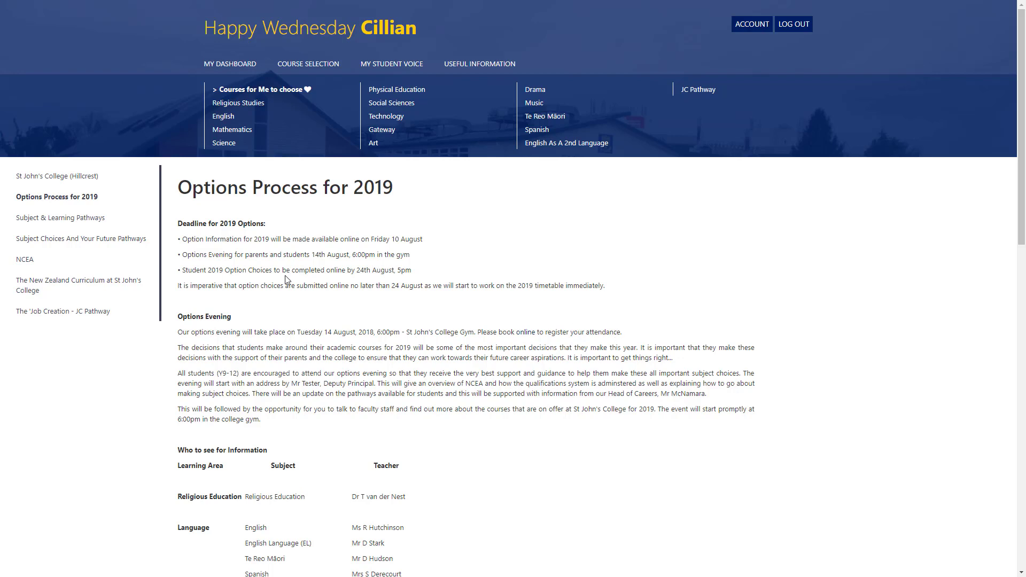
{"action": "left_click", "coordinate": [83, 221]}
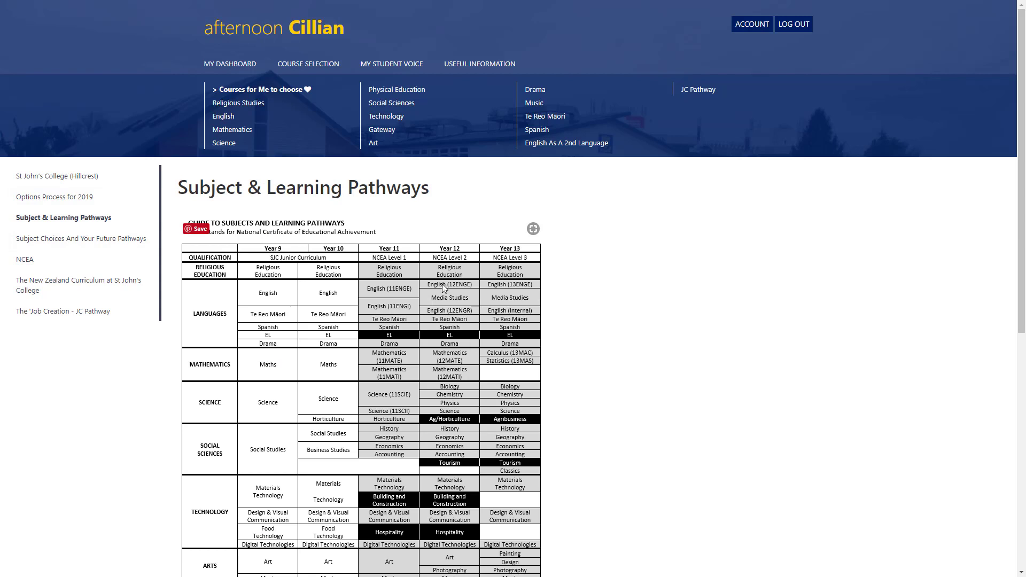
{"action": "left_click", "coordinate": [87, 243]}
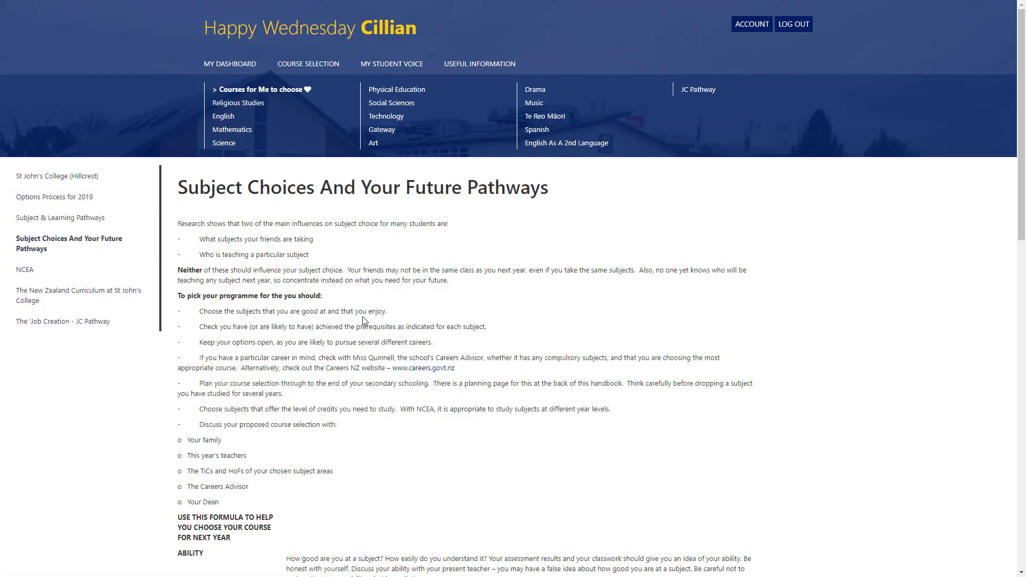
{"action": "scroll", "coordinate": [363, 321], "scroll_direction": "down", "scroll_amount": 3}
{"action": "scroll", "coordinate": [362, 318], "scroll_direction": "down", "scroll_amount": 12}
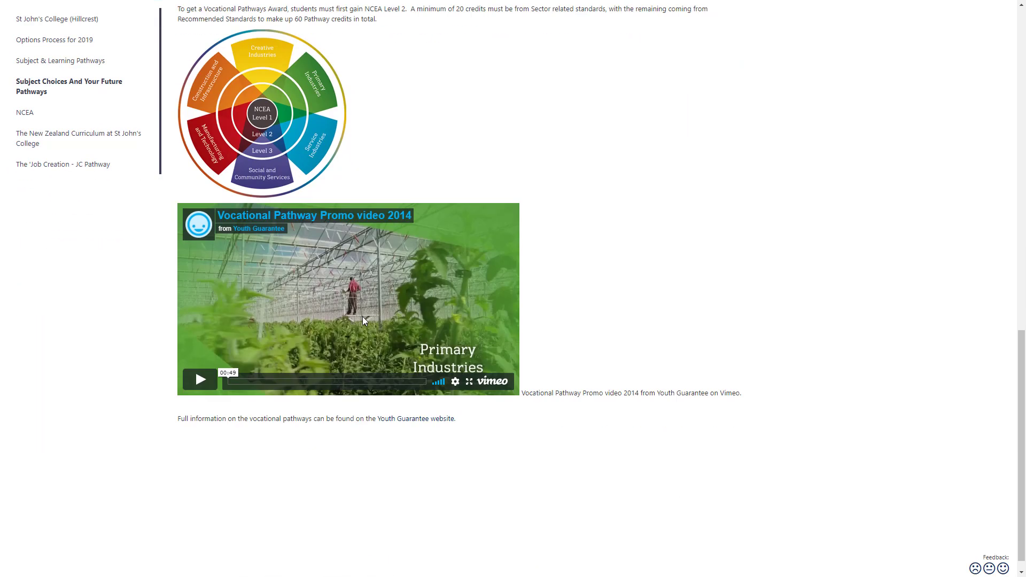
{"action": "scroll", "coordinate": [363, 318], "scroll_direction": "up", "scroll_amount": 13}
{"action": "scroll", "coordinate": [363, 321], "scroll_direction": "up", "scroll_amount": 3}
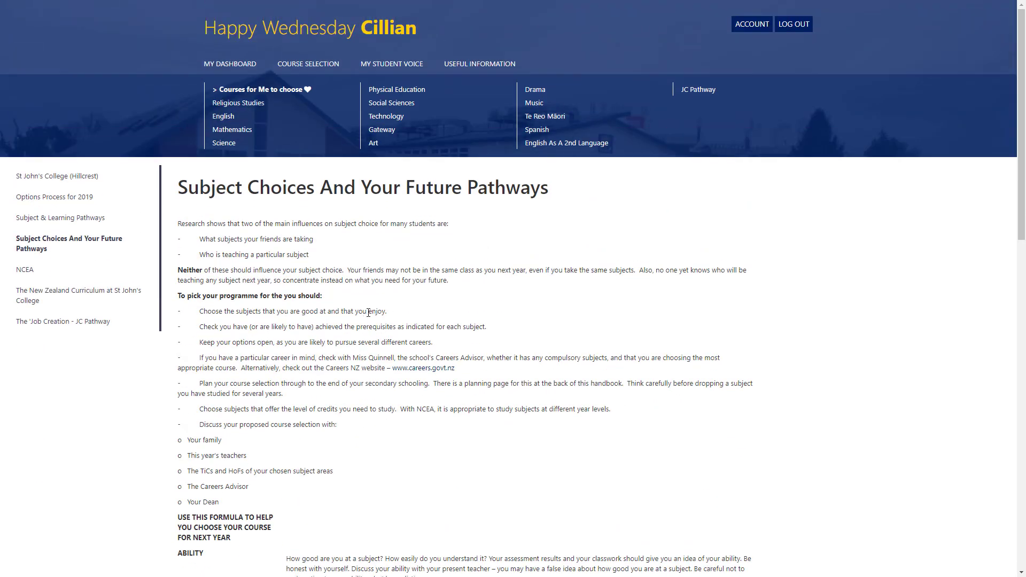